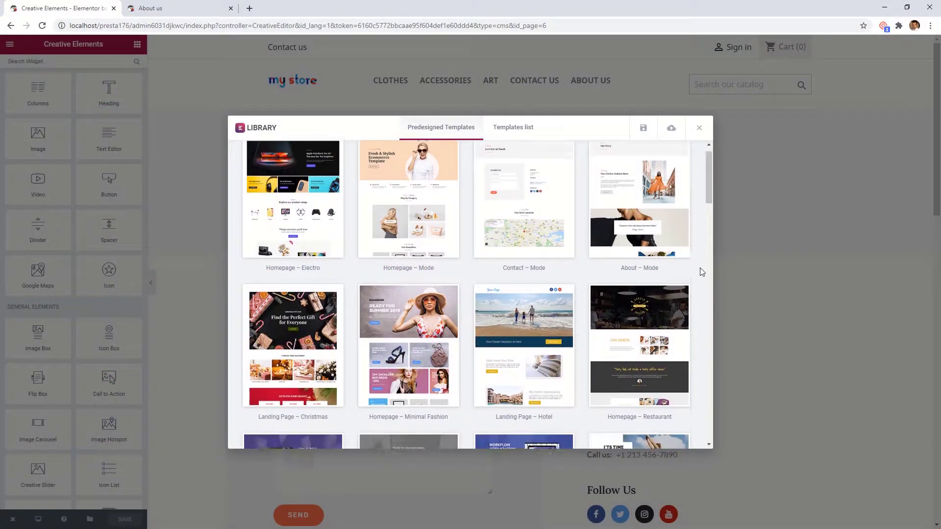
Browse the predesigned templates, confirm no saved templates exist yet, and close the library
scroll(702, 272, down, 8)
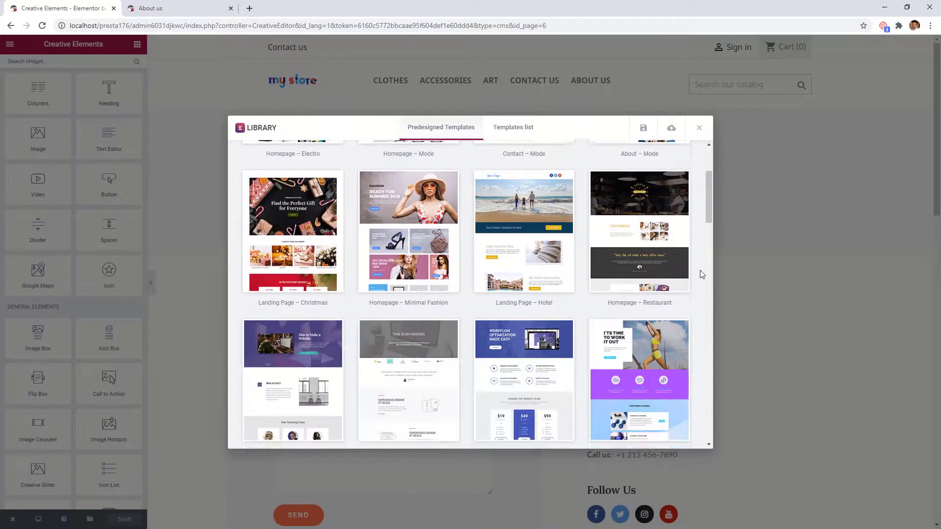
scroll(700, 274, down, 3)
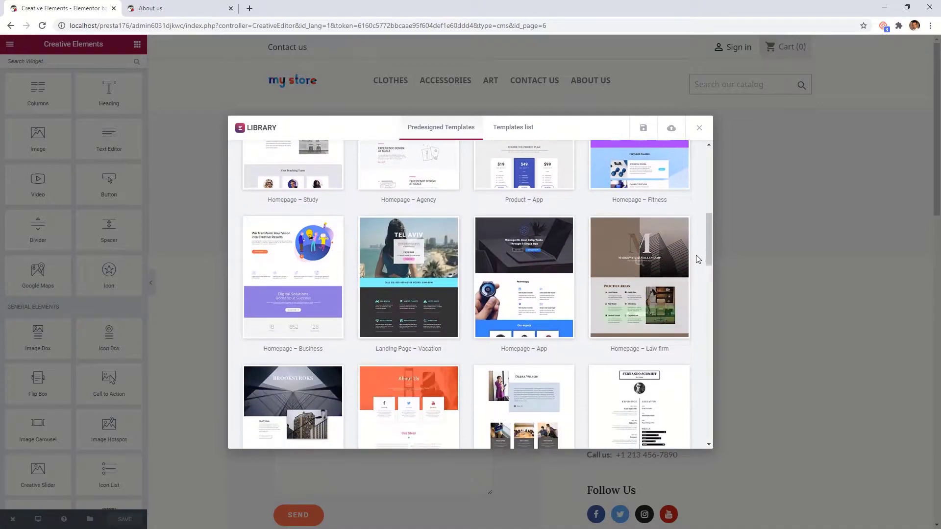
scroll(695, 245, up, 3)
scroll(699, 236, up, 5)
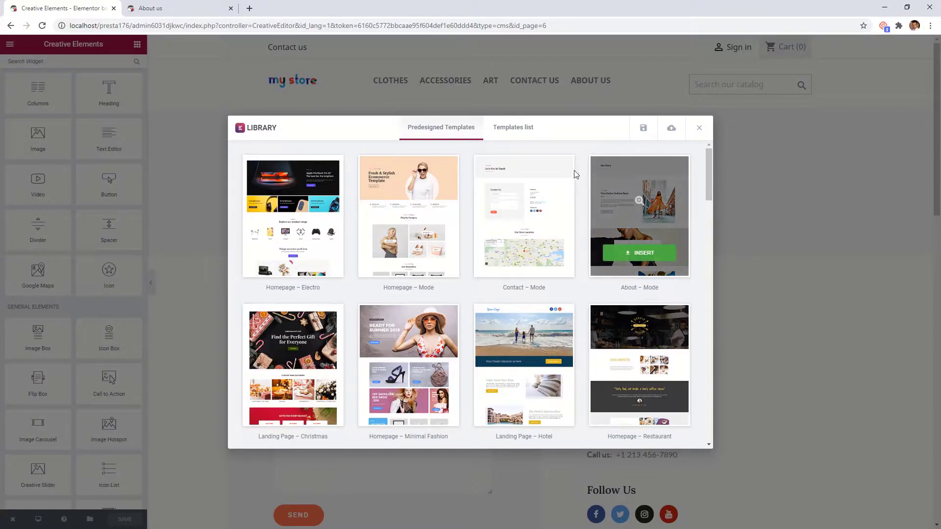
click(522, 130)
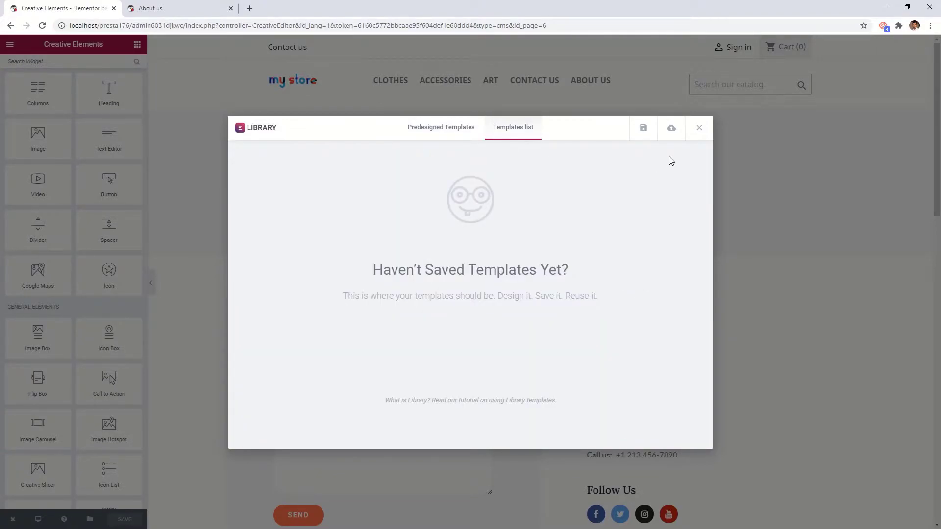
click(699, 128)
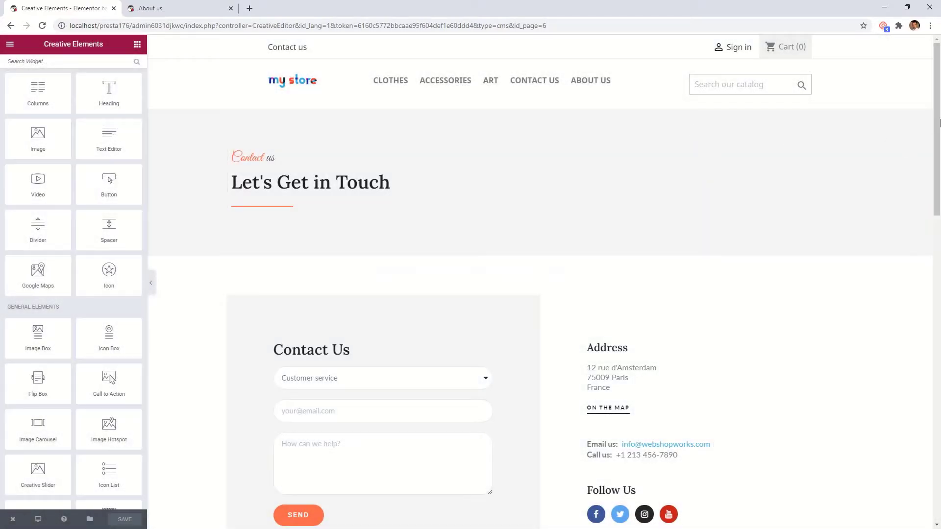
Save the entire Contact page as a library template named 'Contact us page'
mouse_move(940, 122)
mouse_down()
mouse_move(939, 396)
mouse_move(939, 109)
mouse_up()
mouse_move(95, 522)
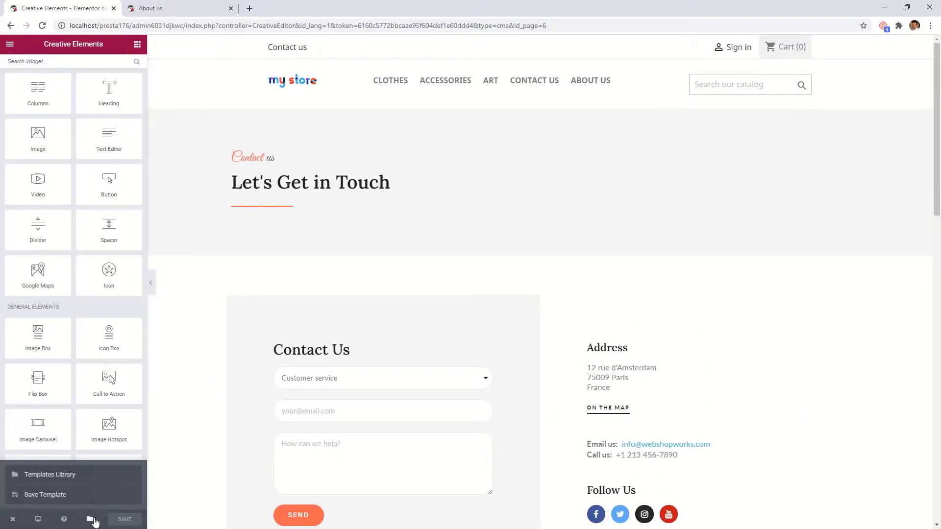
click(67, 500)
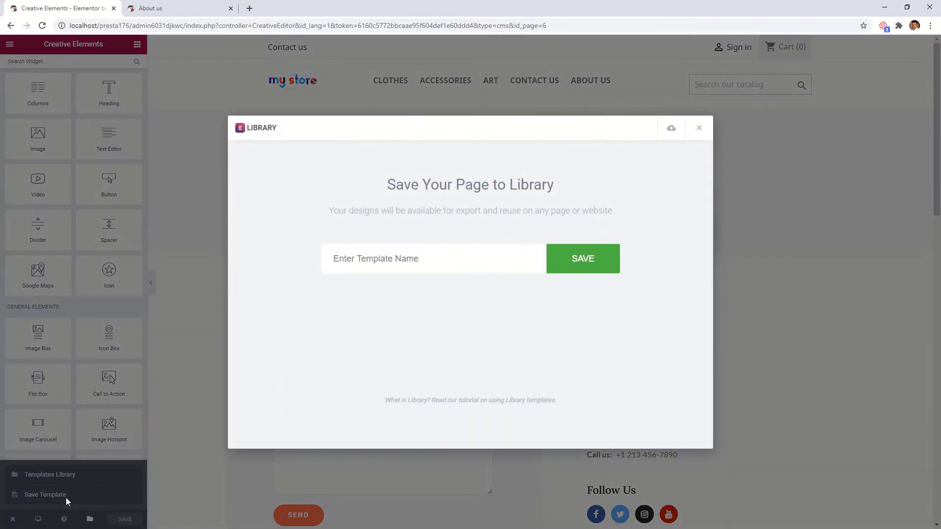
text(Co)
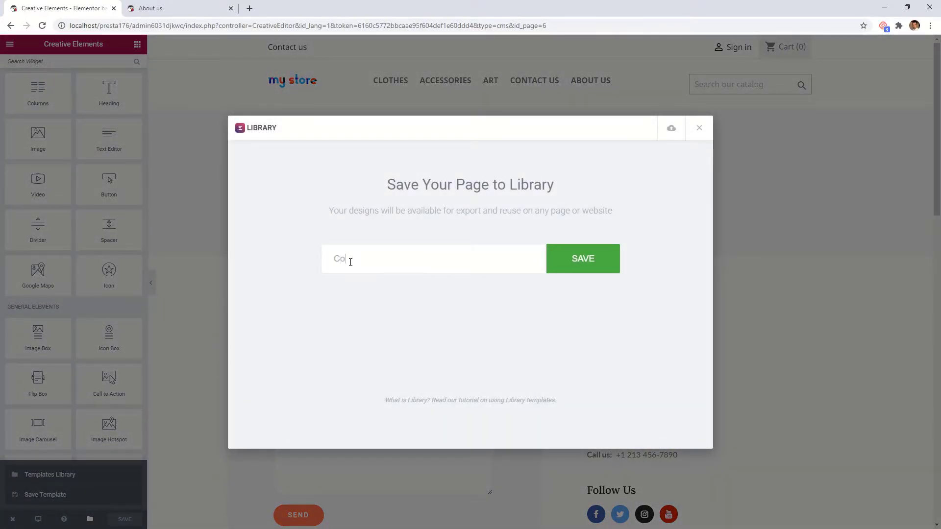
text(ntact us page)
click(581, 265)
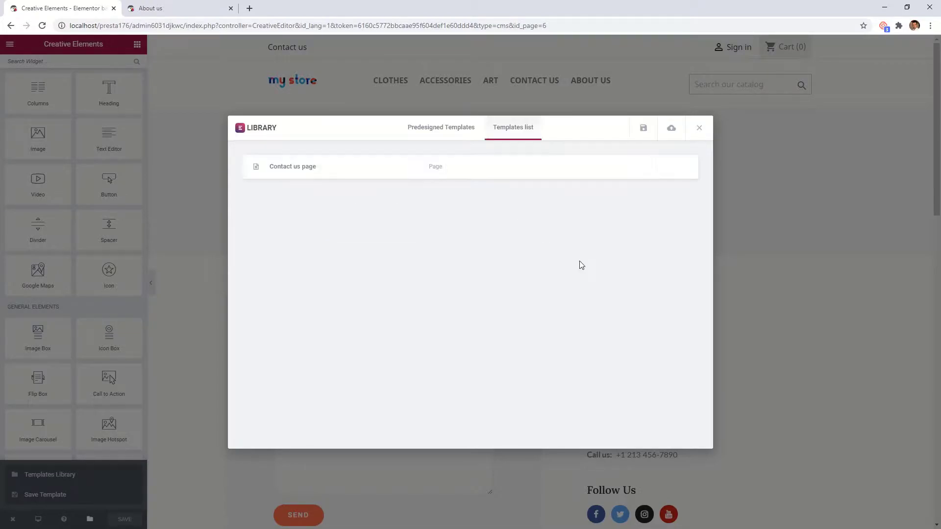
mouse_move(273, 176)
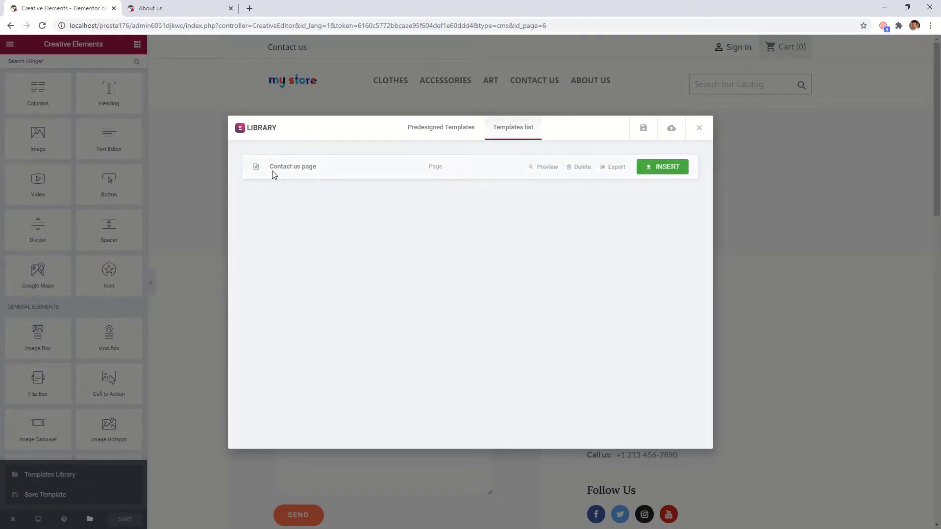
click(699, 129)
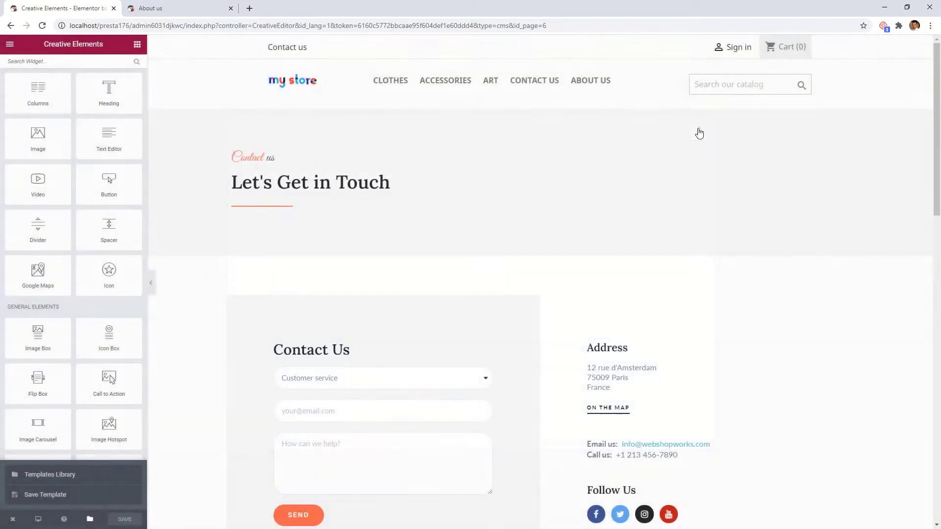
Use Delete All Content from the main menu to empty the Contact page
click(9, 45)
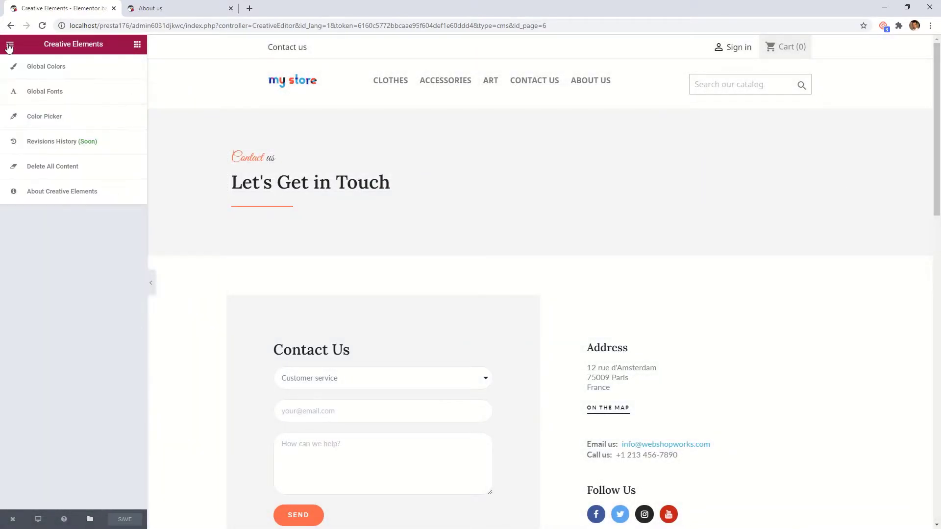
click(17, 167)
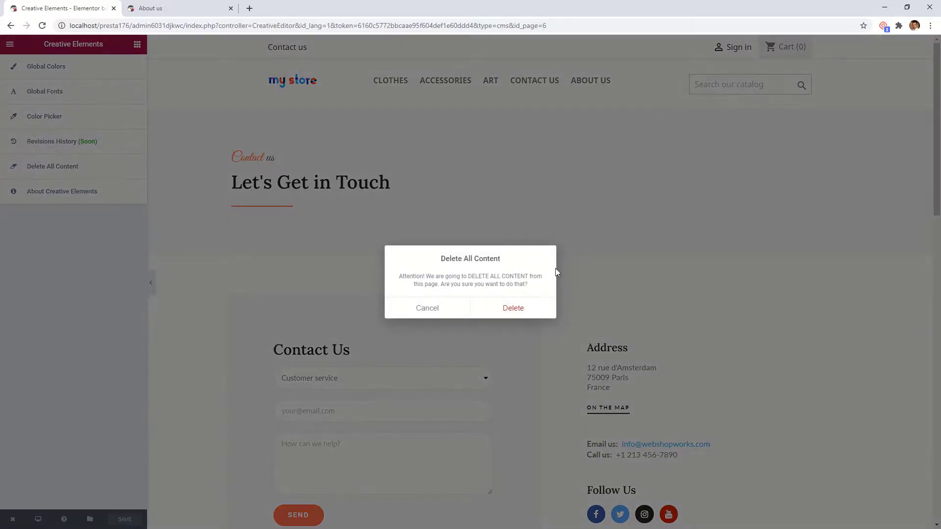
click(526, 308)
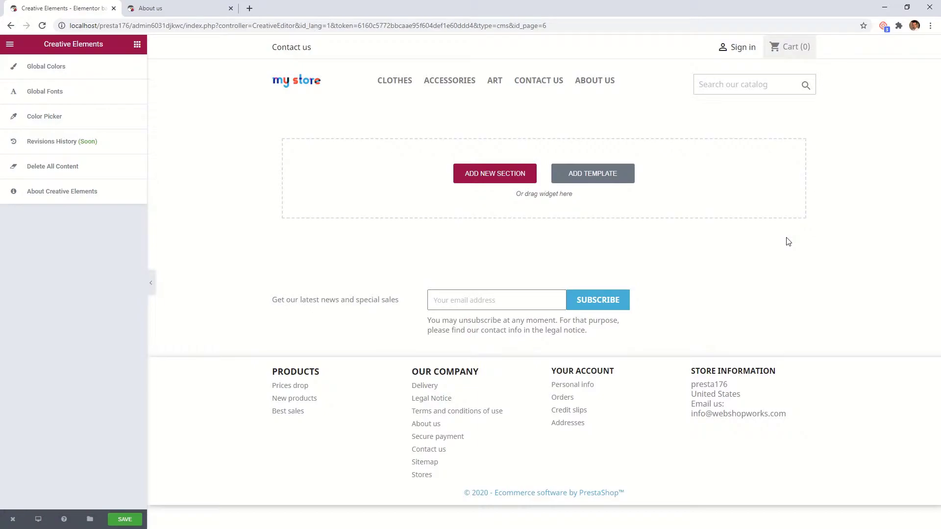
Insert the saved 'Contact us page' template into the empty page
click(583, 181)
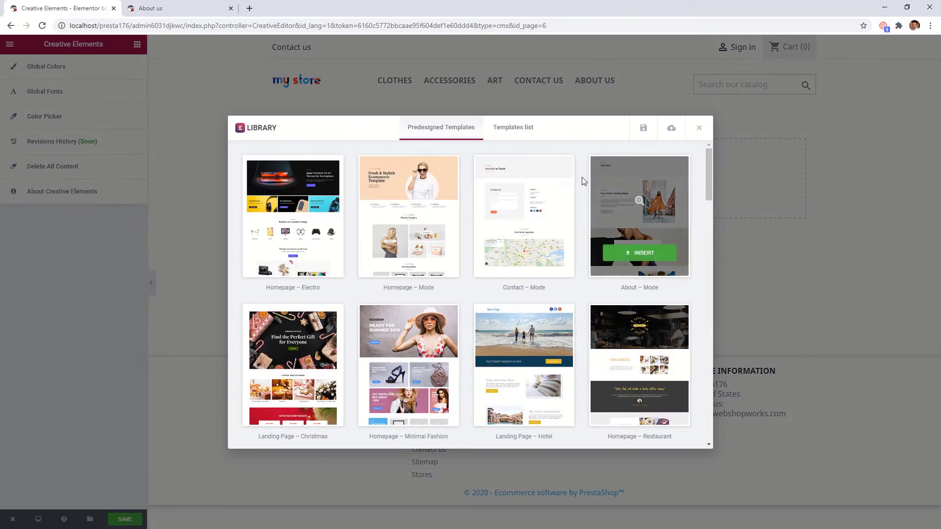
click(518, 133)
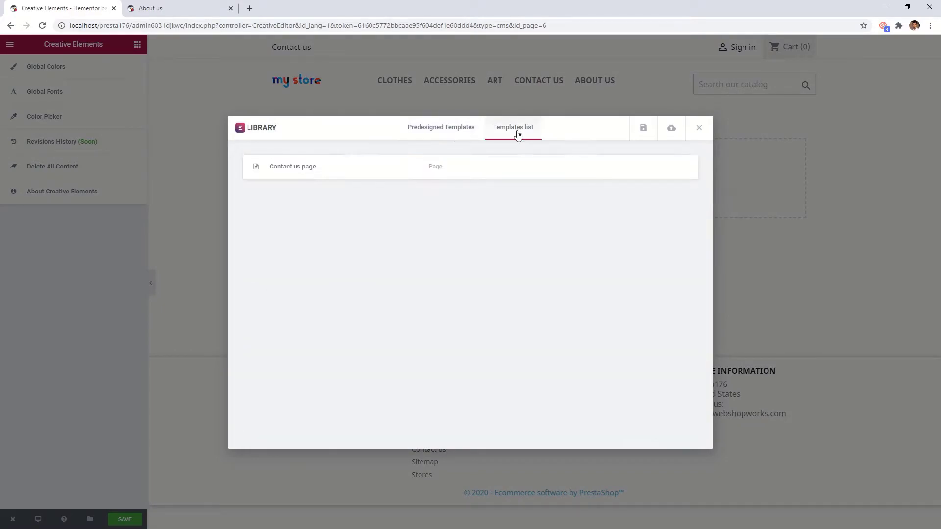
mouse_move(385, 162)
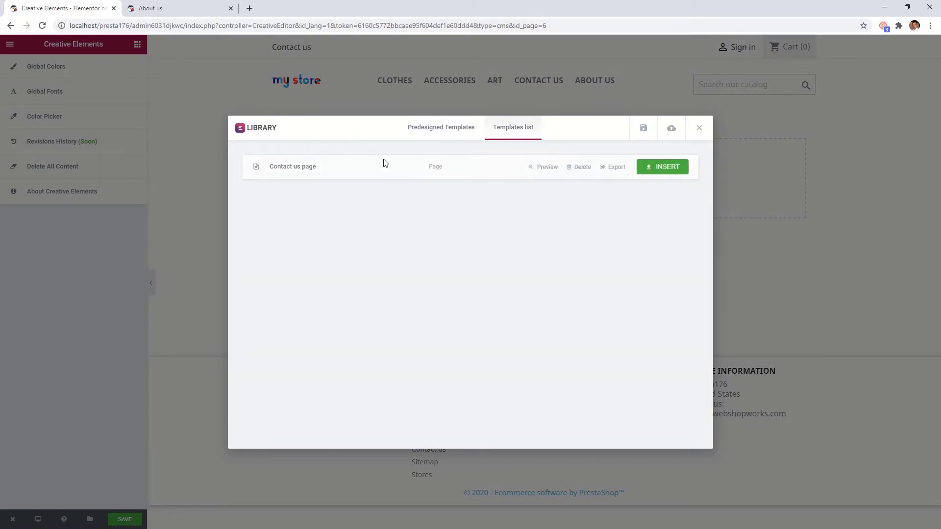
click(680, 168)
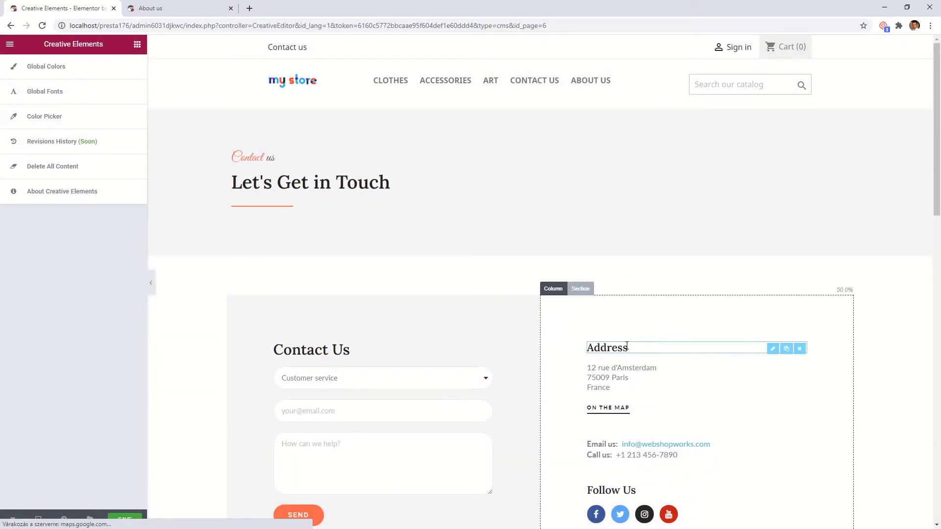
Review the restored 'Let's Get in Touch' layout and save the page
scroll(626, 349, down, 5)
scroll(625, 353, down, 6)
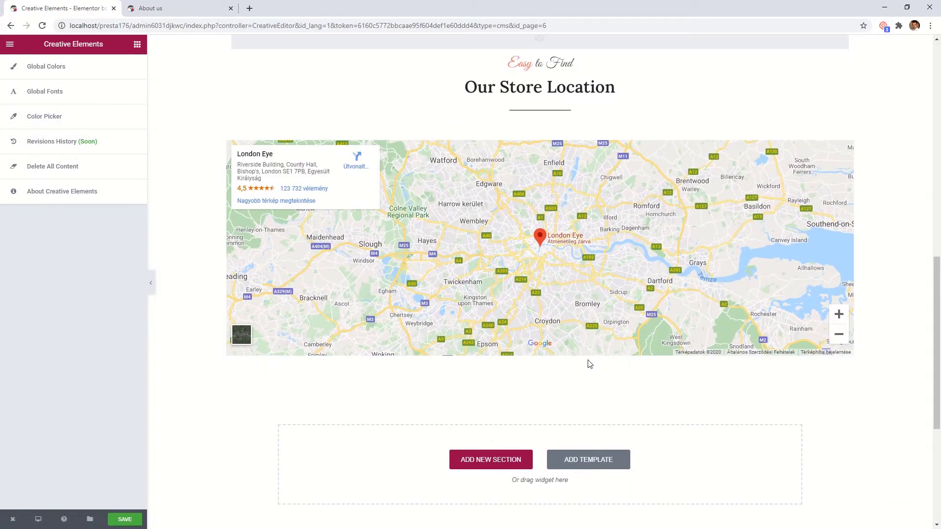
scroll(407, 314, up, 3)
scroll(407, 313, up, 8)
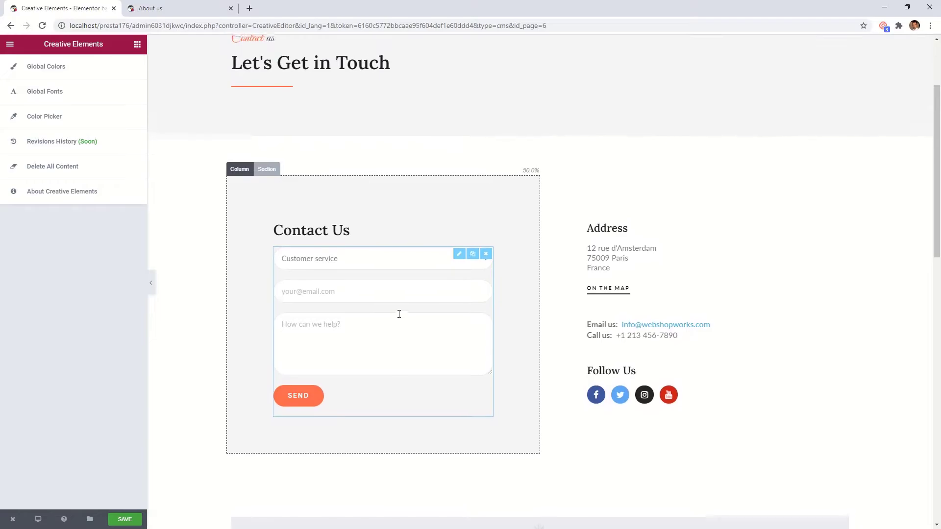
click(125, 519)
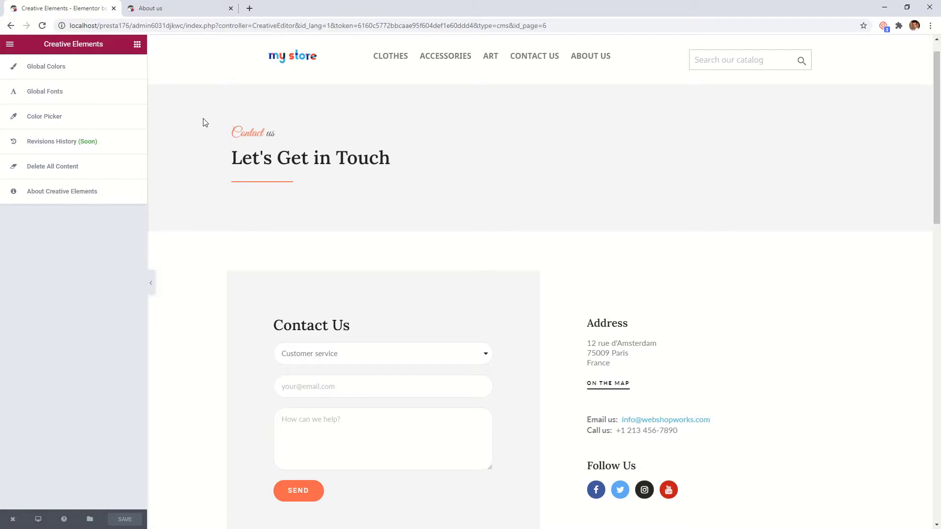
Look over the About us page's heading, then return to the Contact page editor
click(188, 9)
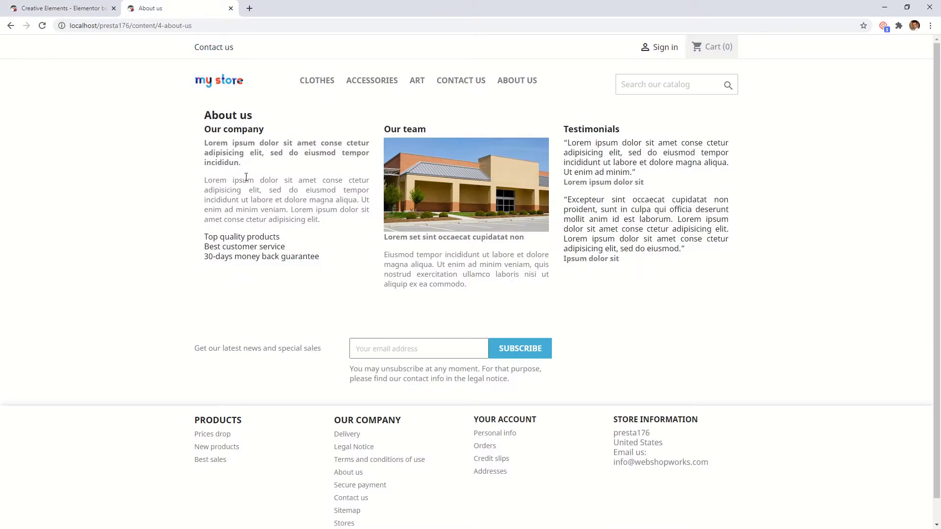
drag(203, 116, 278, 114)
click(278, 114)
click(78, 9)
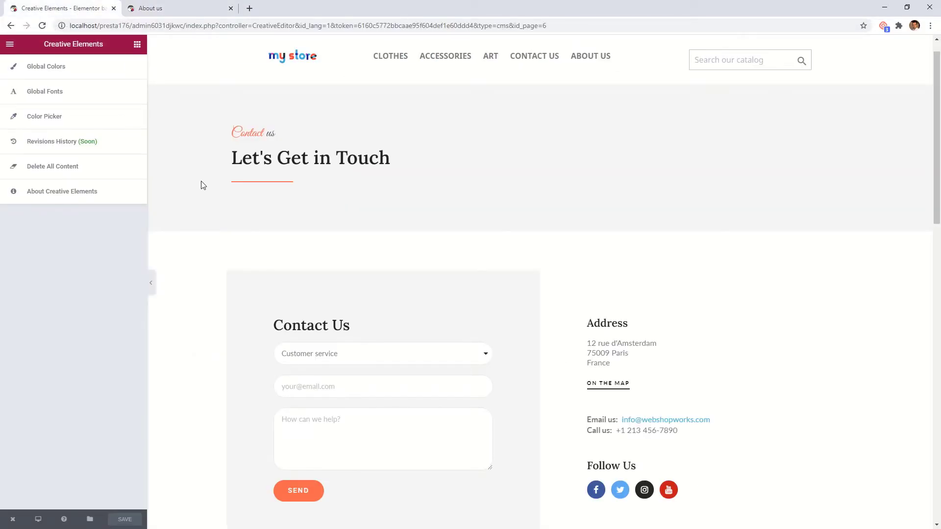
Save the heading section to the library as section template 'Contact us heading'
click(272, 118)
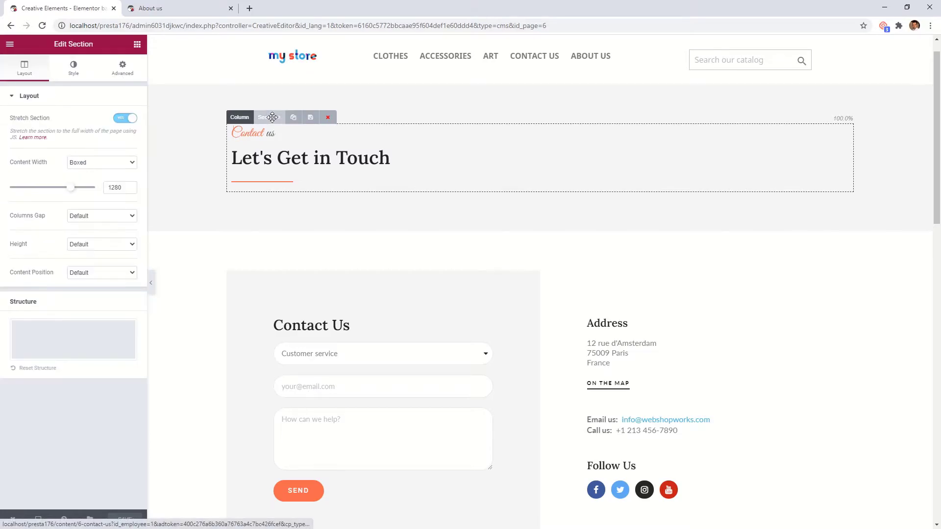
click(310, 118)
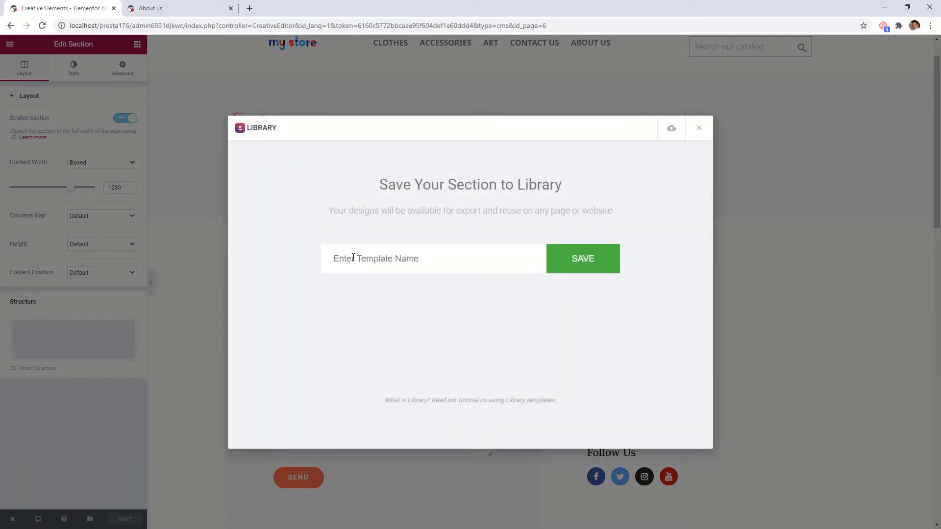
click(353, 258)
text(Con)
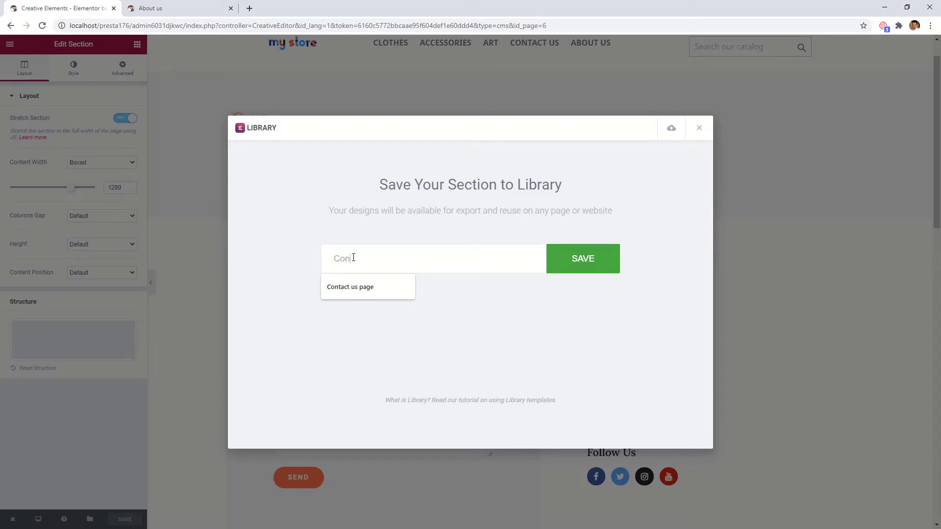
text(tact us heading)
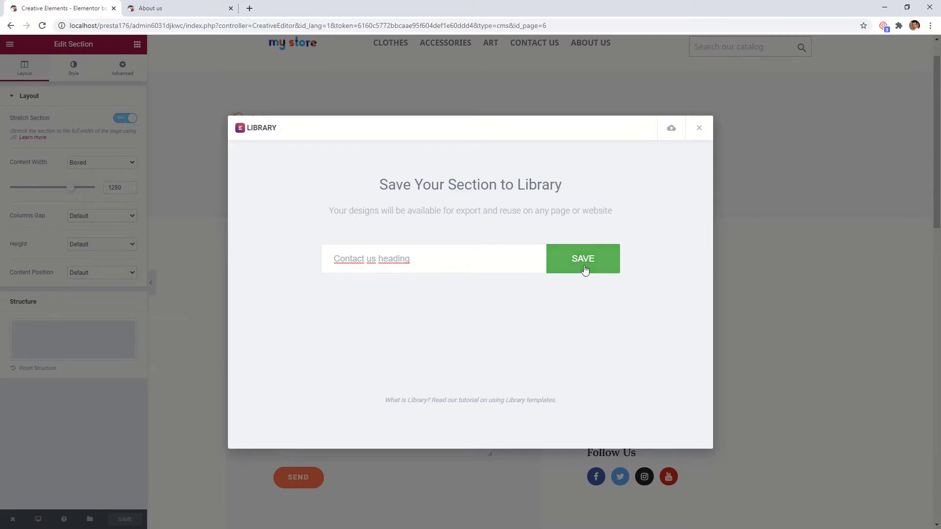
click(583, 269)
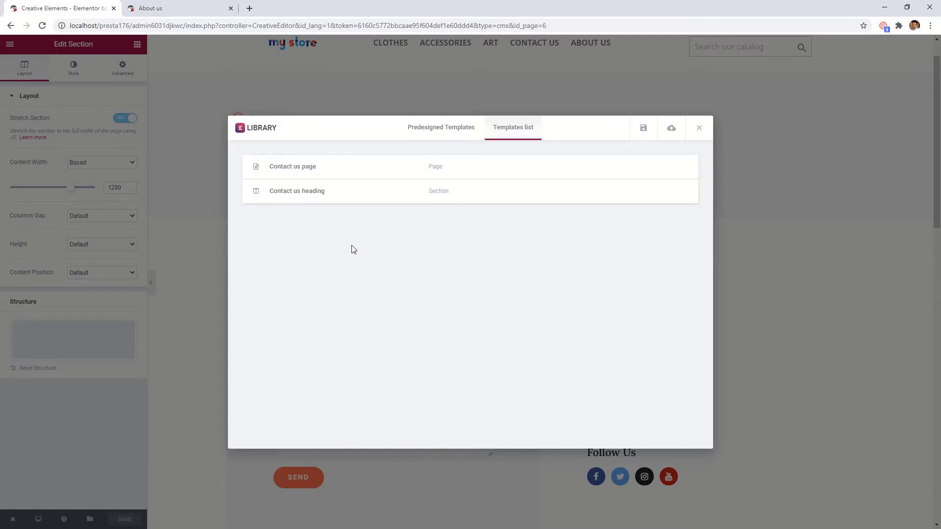
mouse_move(289, 198)
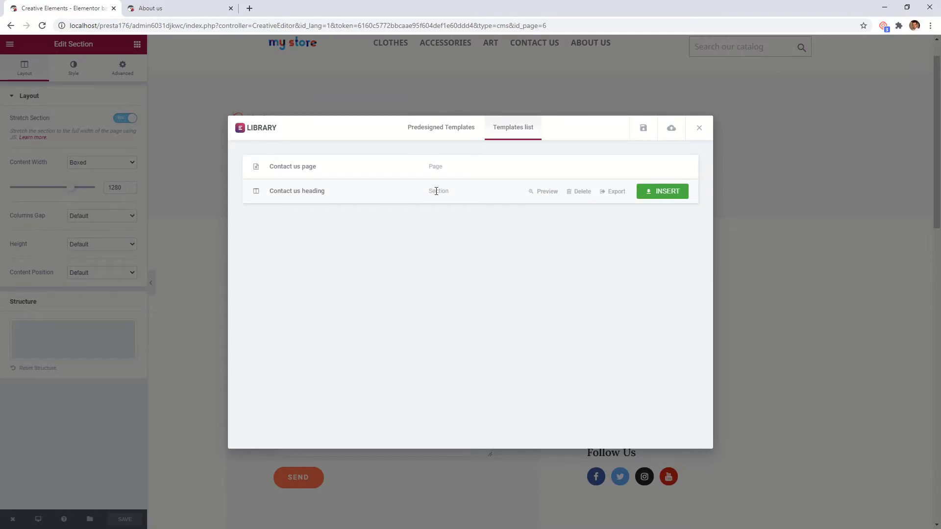
click(705, 130)
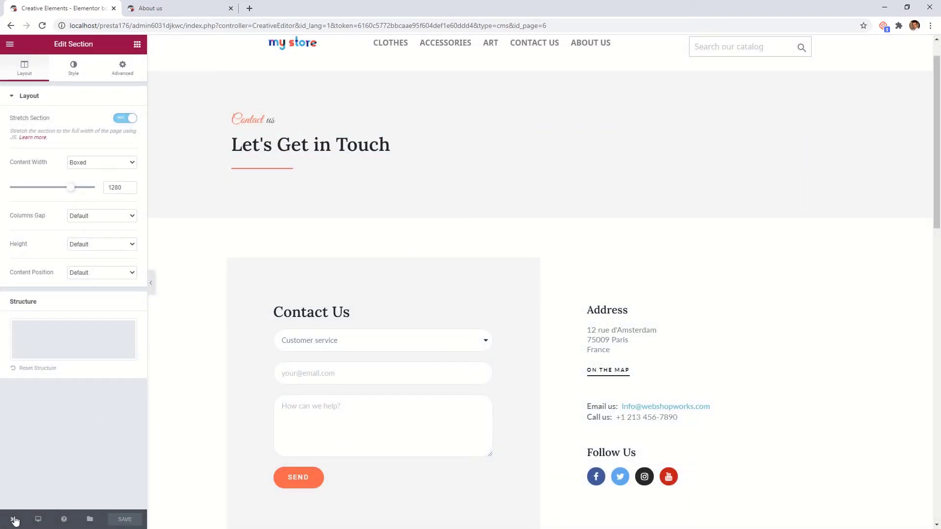
Exit to the back office and open the About us CMS page's edit form
click(15, 521)
click(17, 496)
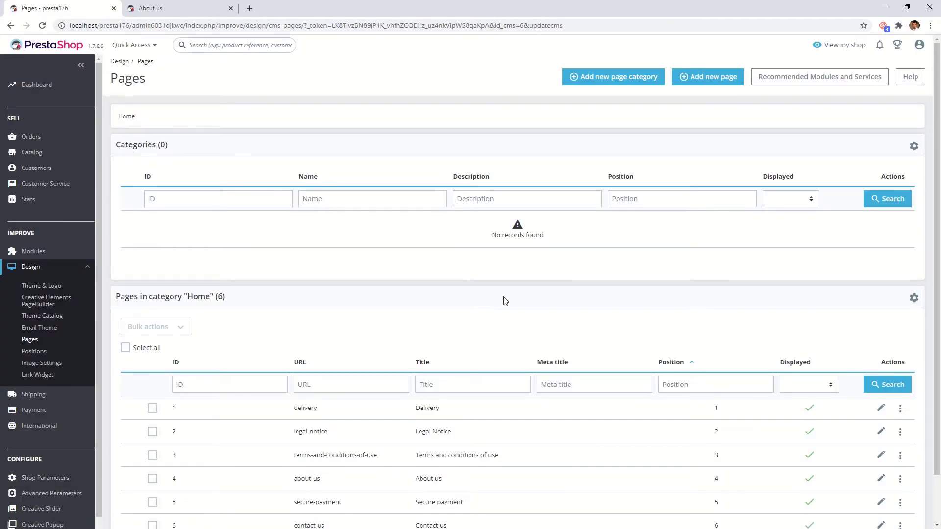
scroll(505, 301, down, 1)
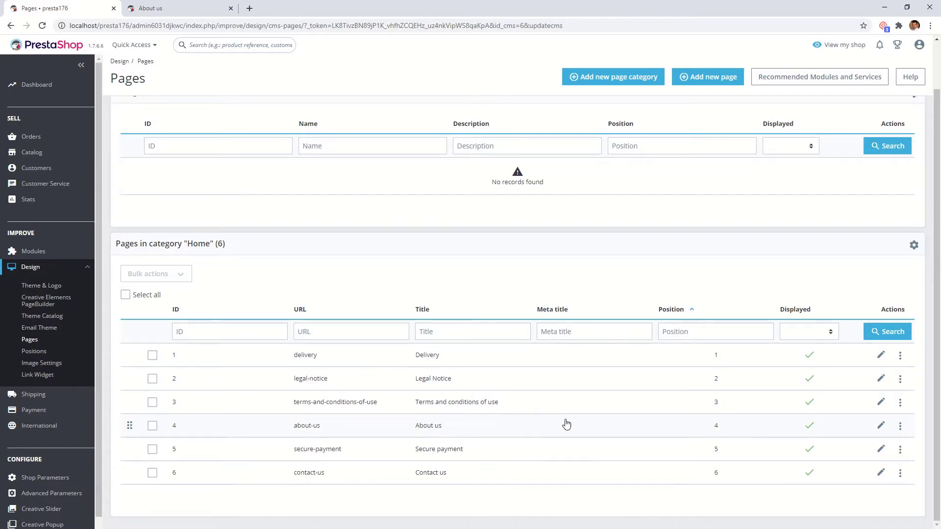
click(882, 427)
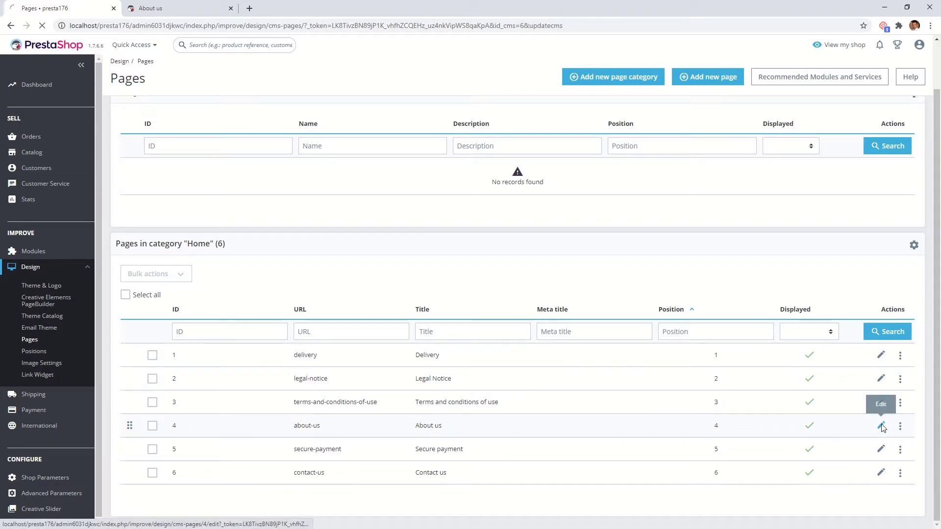
scroll(878, 363, down, 5)
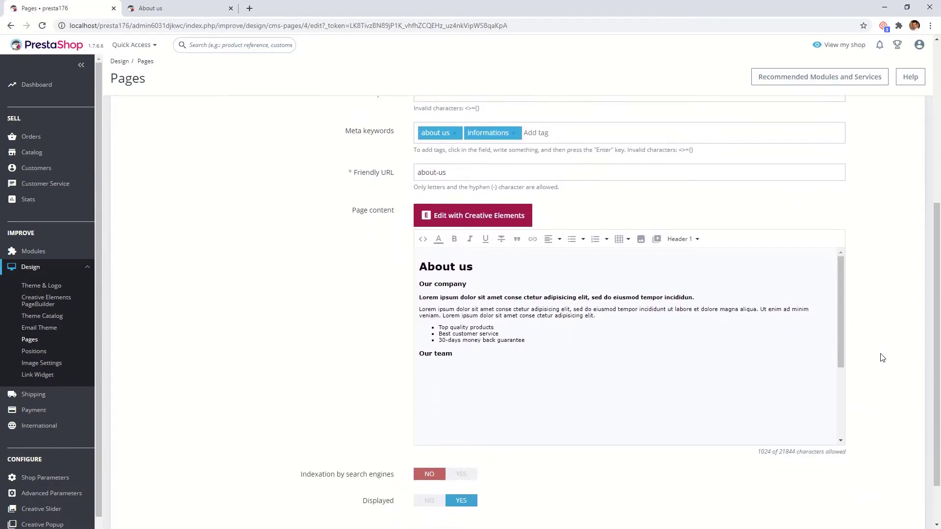
Open About us in Creative Elements and delete the 'About us' title line
click(460, 203)
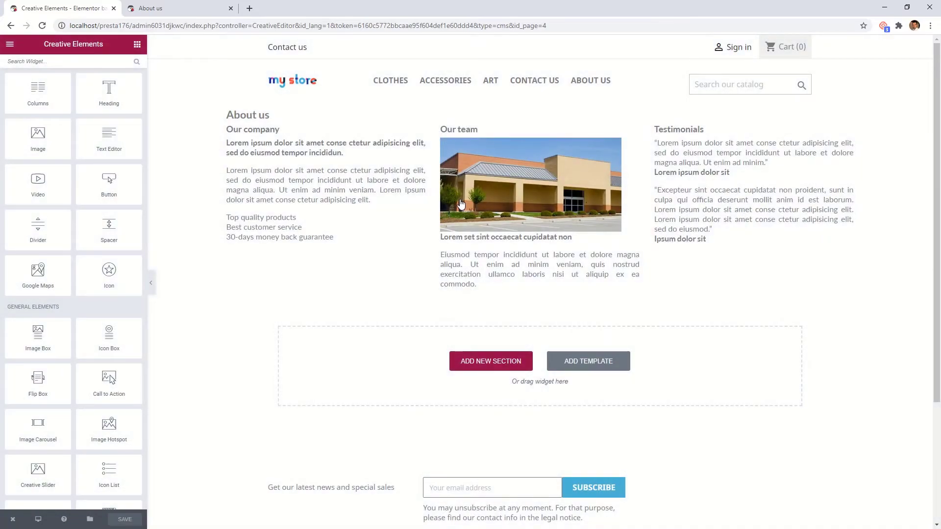
click(258, 118)
click(18, 177)
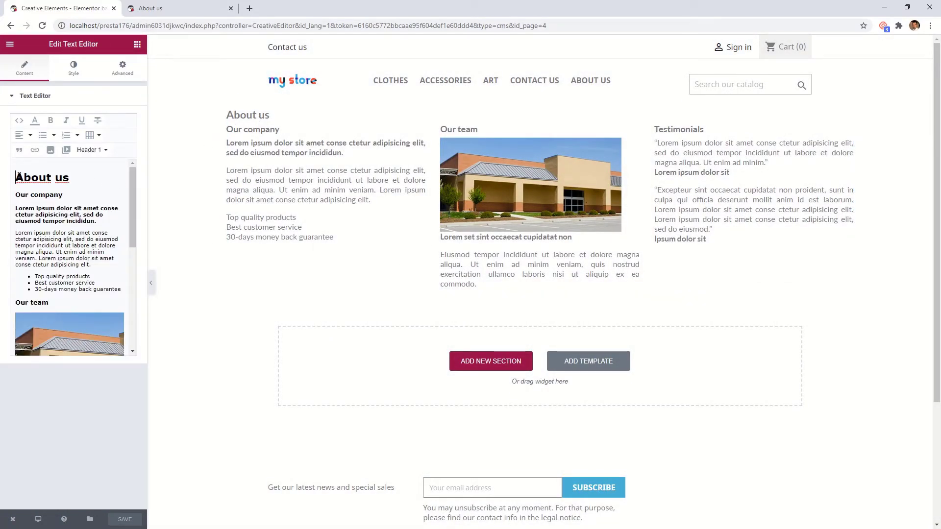
key(Delete)
key(Delete)
key(Delete)
key(Delete)
key(Delete)
key(Delete)
key(Delete)
key(Delete)
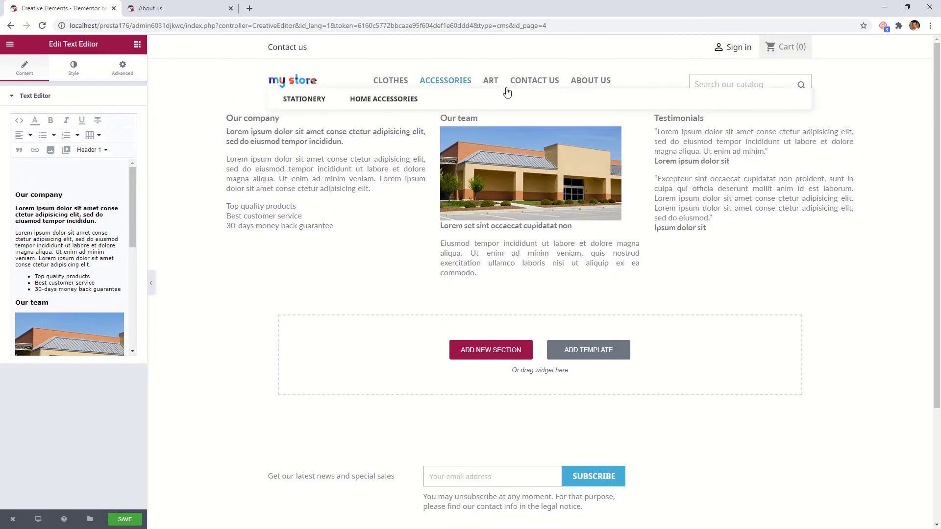
Insert the saved 'Contact us heading' section and move it above the Our company block
click(597, 351)
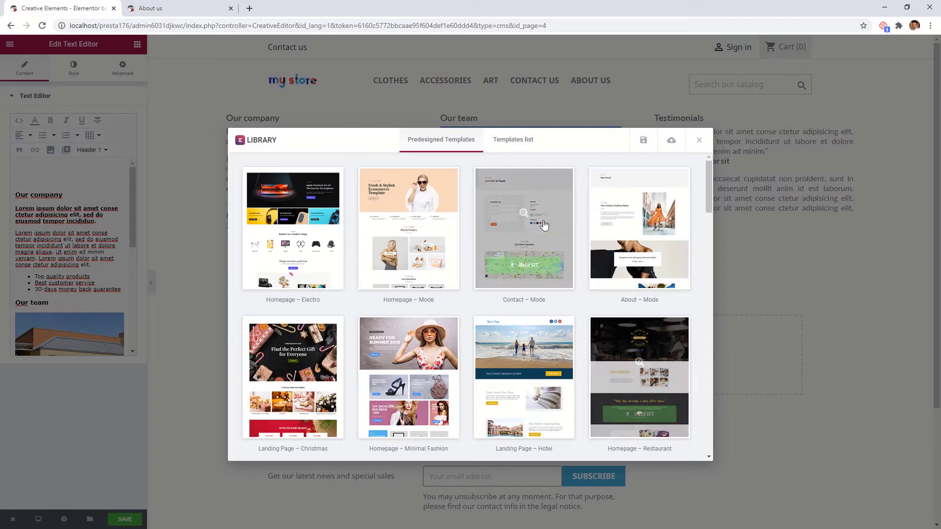
click(511, 144)
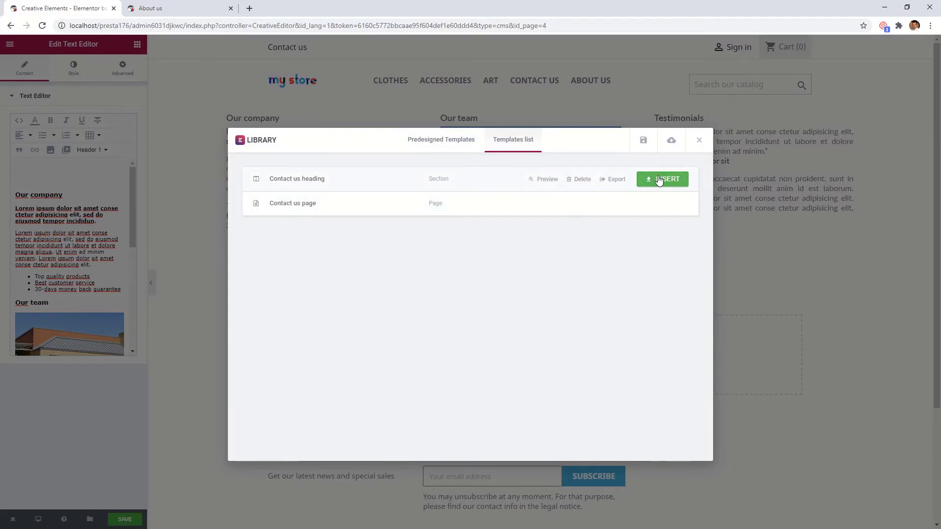
click(659, 181)
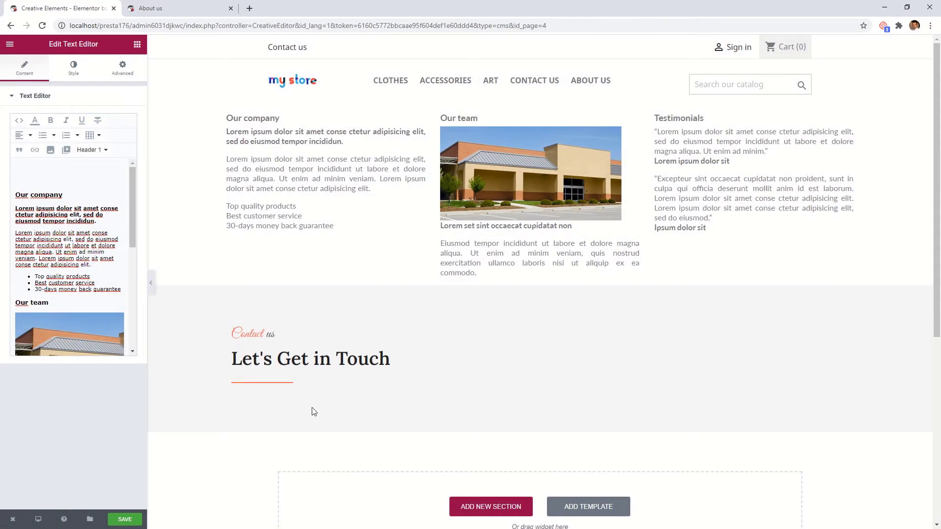
drag(271, 334, 276, 156)
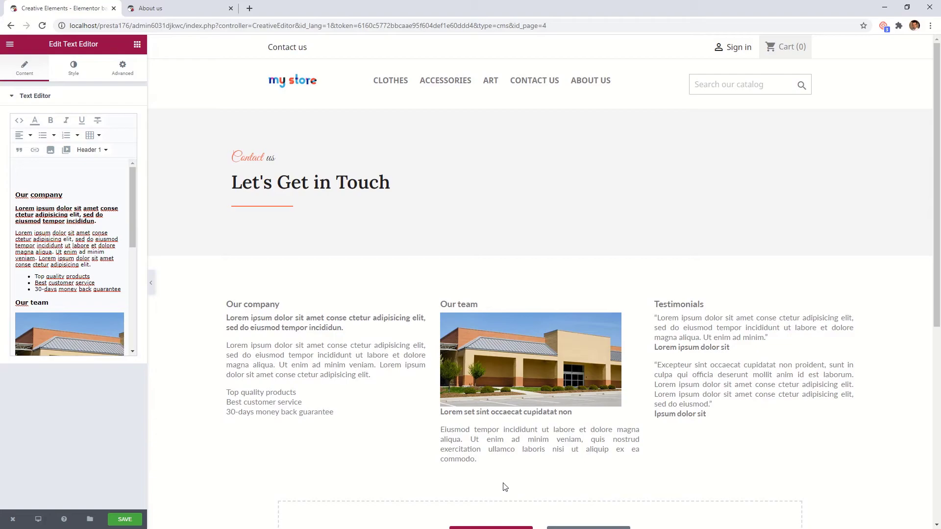
Change the small script line from 'Contact us' to 'About us'
click(248, 156)
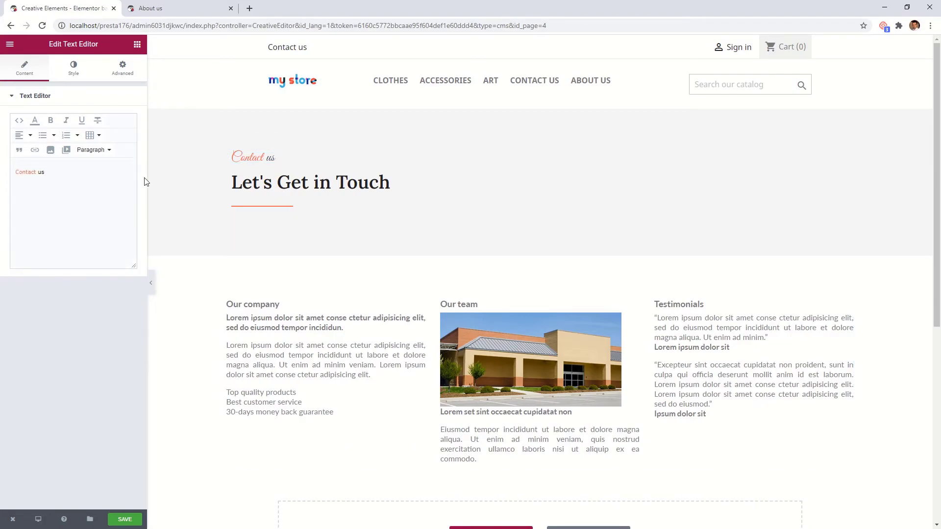
click(16, 170)
text(About)
key(Delete)
key(Delete)
key(Delete)
key(Delete)
key(Delete)
key(Delete)
key(Delete)
Replace the 'Let's Get in Touch' title with 'Our Story' and save the page
click(234, 180)
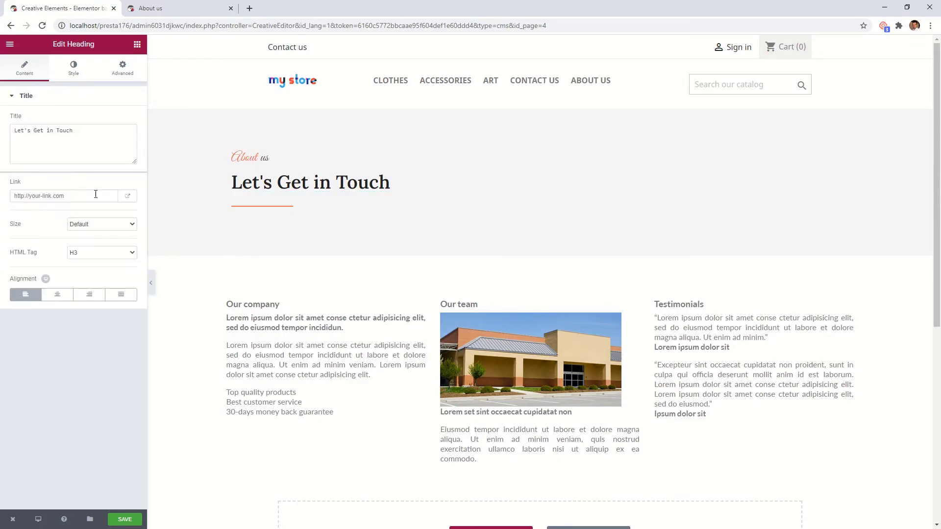
triple_click(76, 141)
text(Our Story)
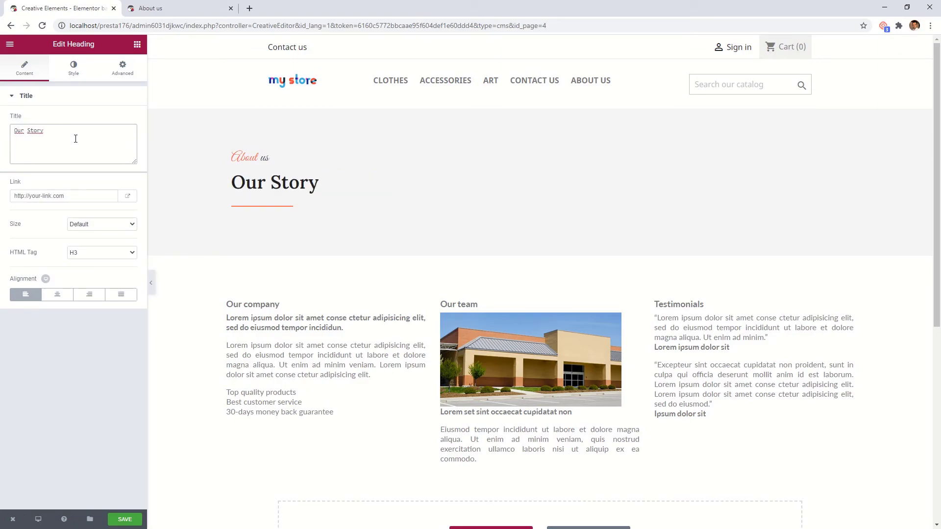
click(114, 520)
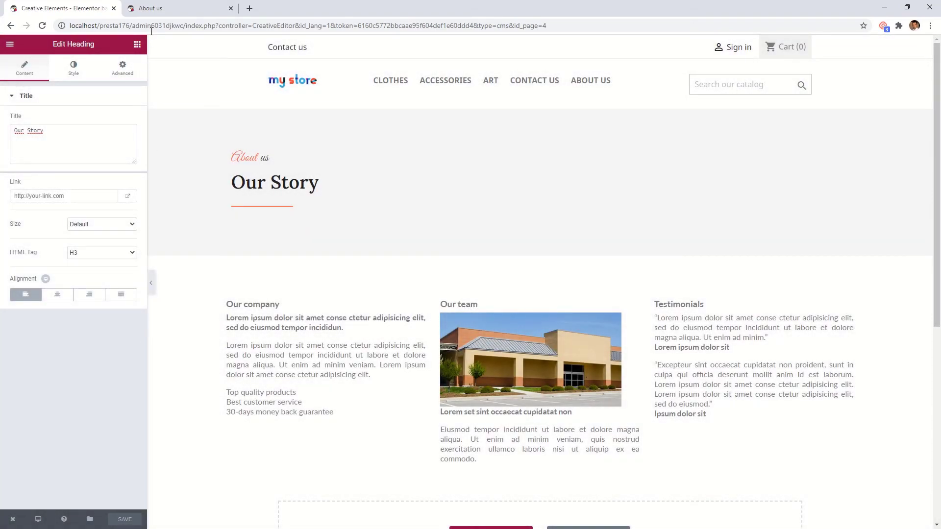
Switch to the storefront's About us tab to view the live page
click(160, 8)
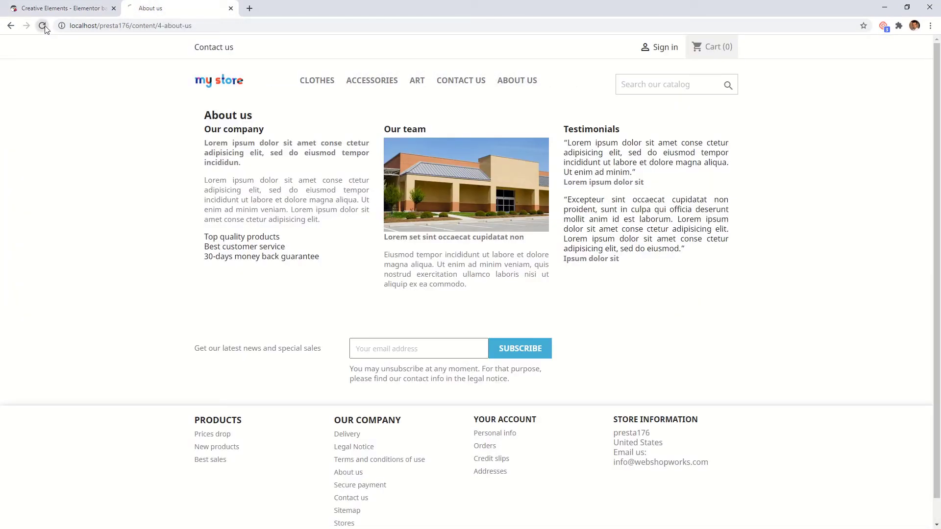